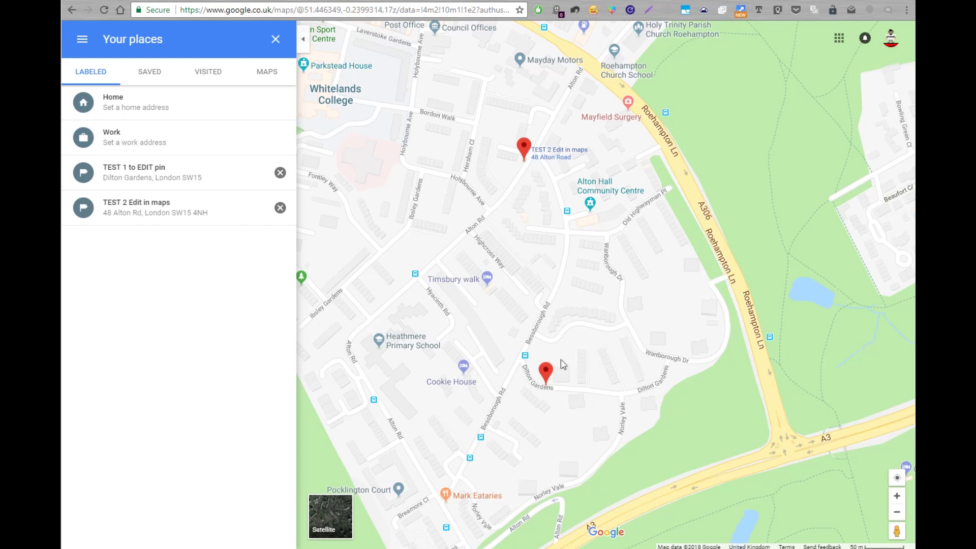
# - From the TEST 1 to EDIT pin in Your places, start a data-problem report for Dilton Gardens road
pyautogui.click(82, 48)
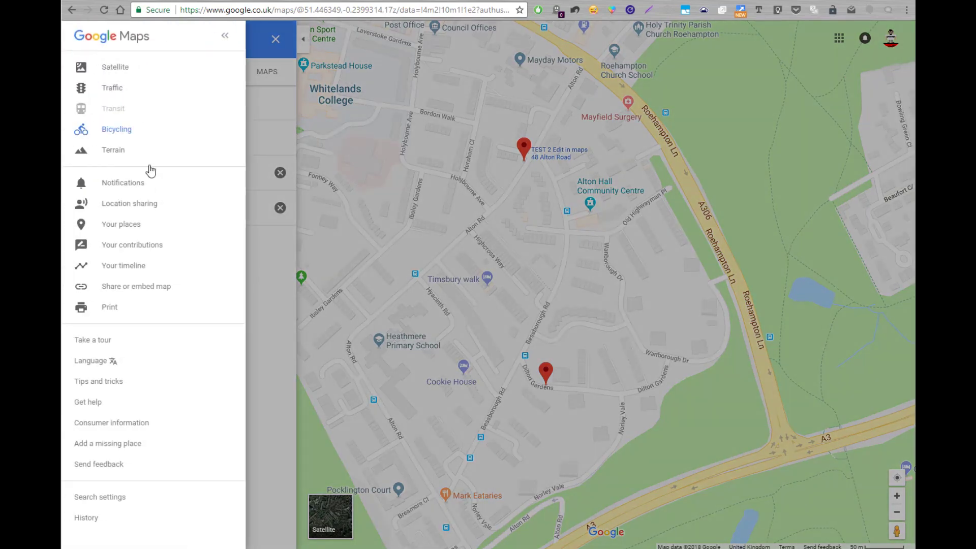
pyautogui.click(118, 225)
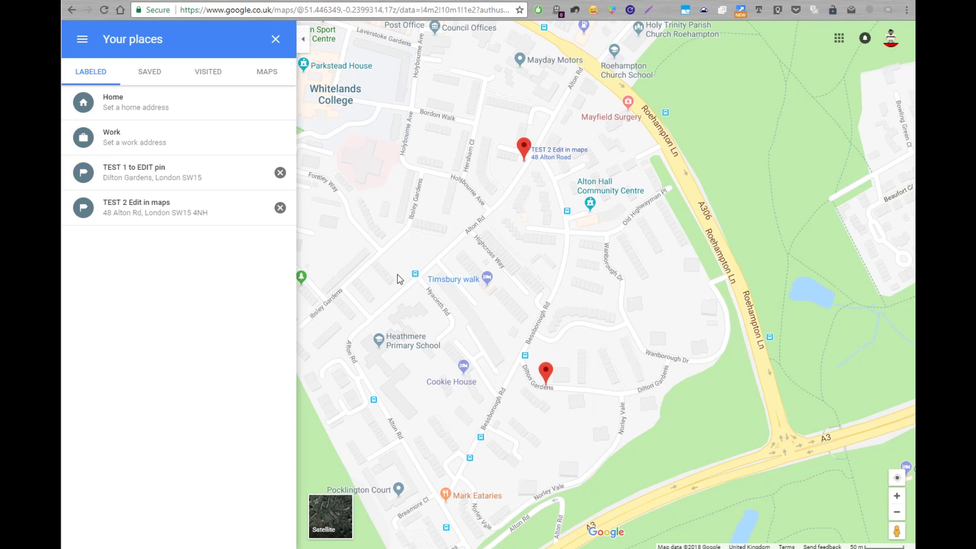
pyautogui.click(133, 184)
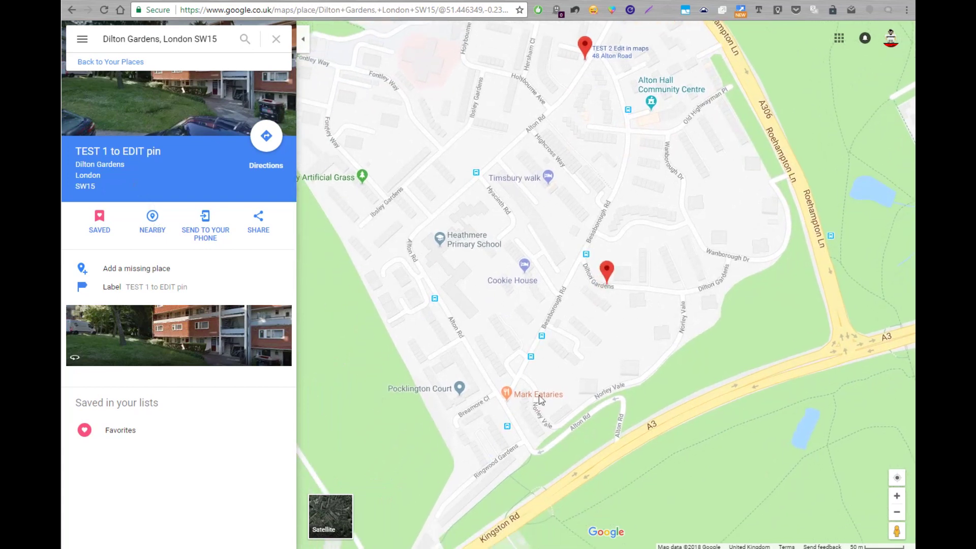
pyautogui.rightClick(608, 272)
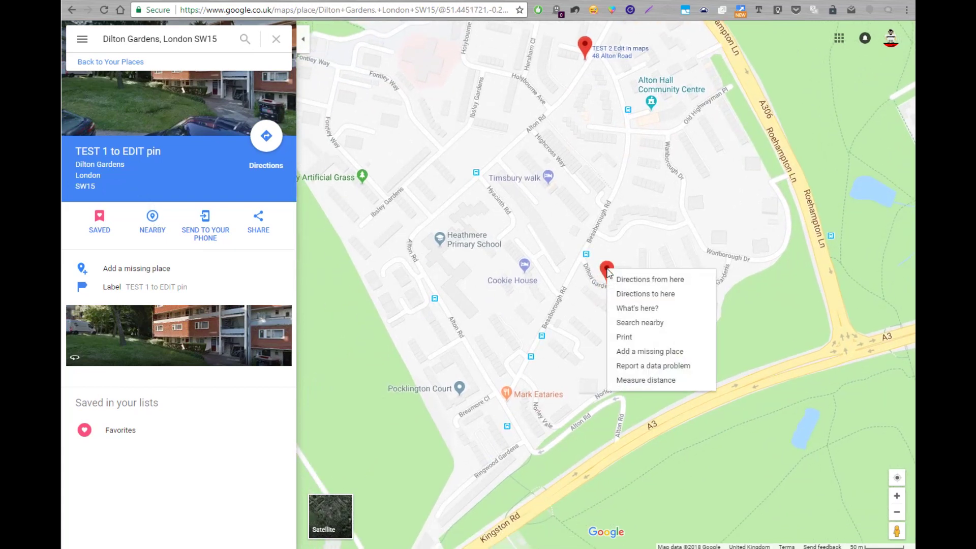
pyautogui.click(647, 367)
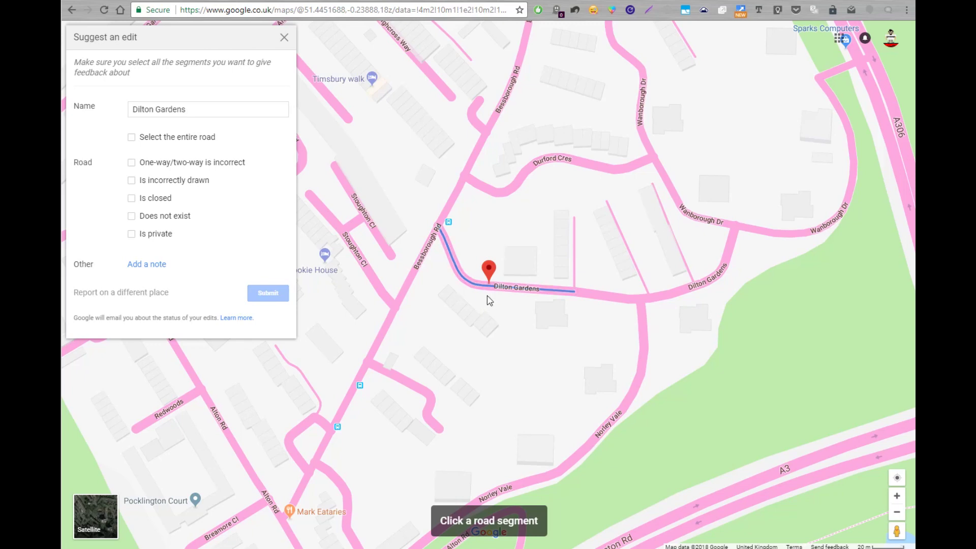
pyautogui.click(284, 39)
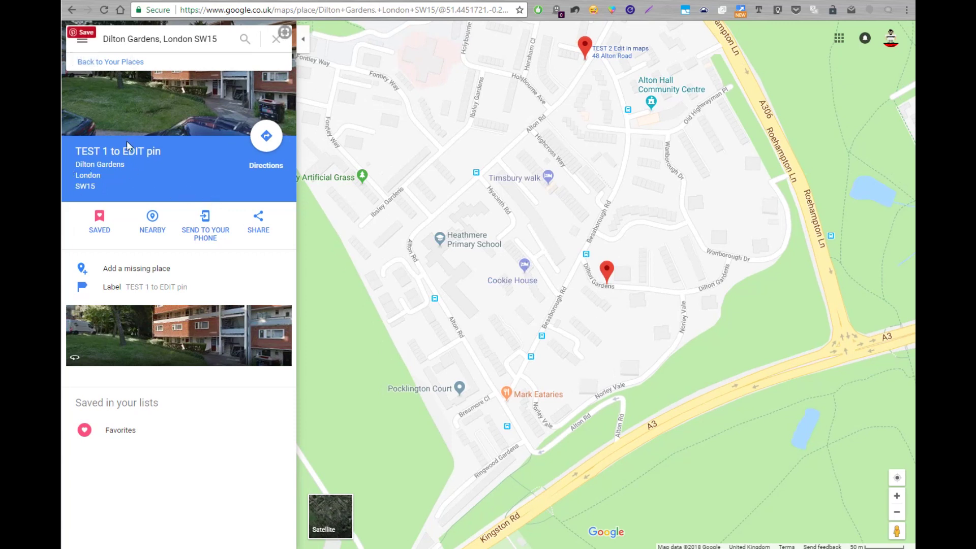
pyautogui.click(120, 430)
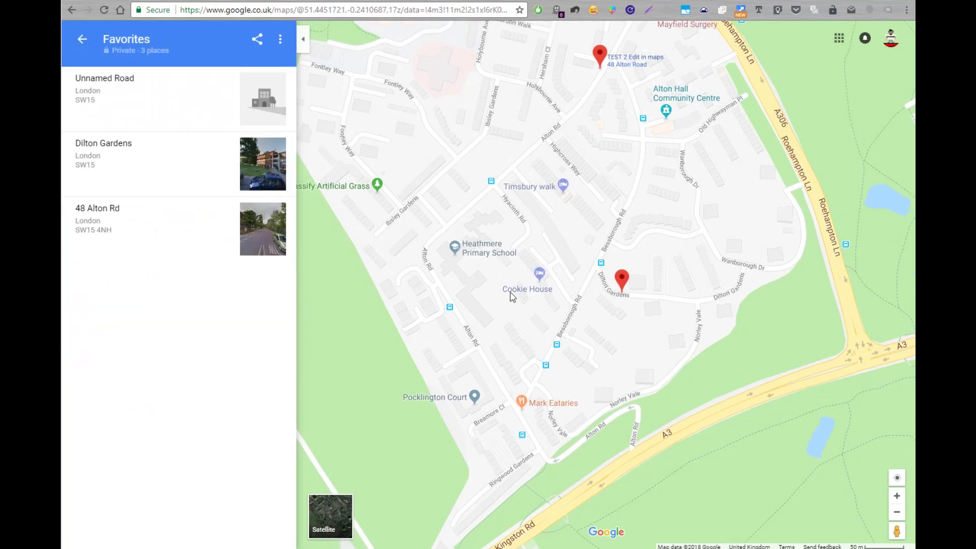
pyautogui.click(135, 236)
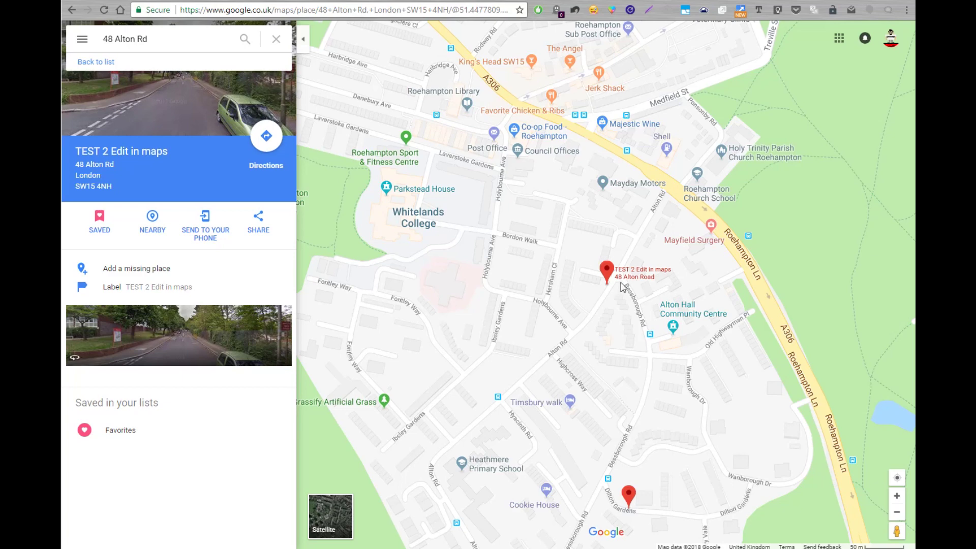
pyautogui.scroll(1, 679, 296)
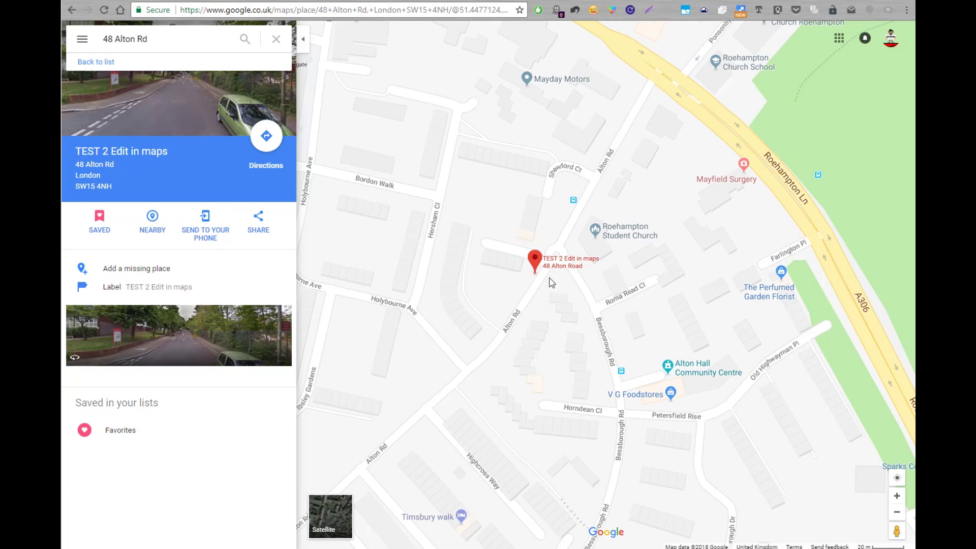
pyautogui.moveTo(560, 269)
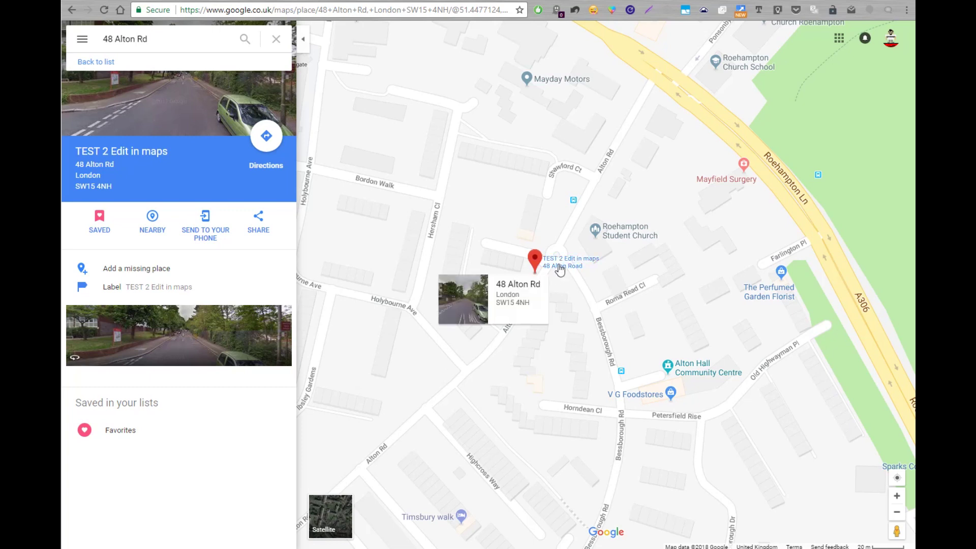
pyautogui.scroll(2, 560, 269)
pyautogui.rightClick(424, 209)
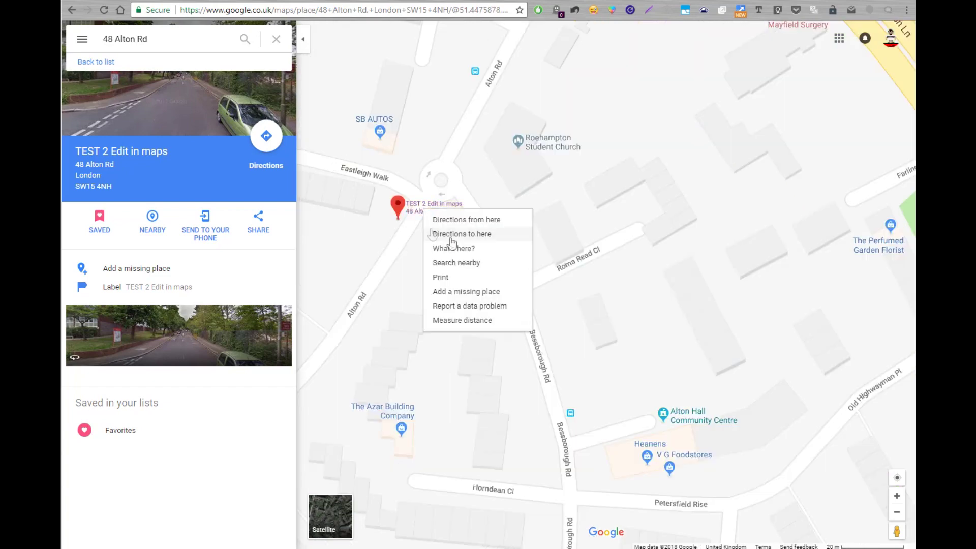
pyautogui.click(472, 308)
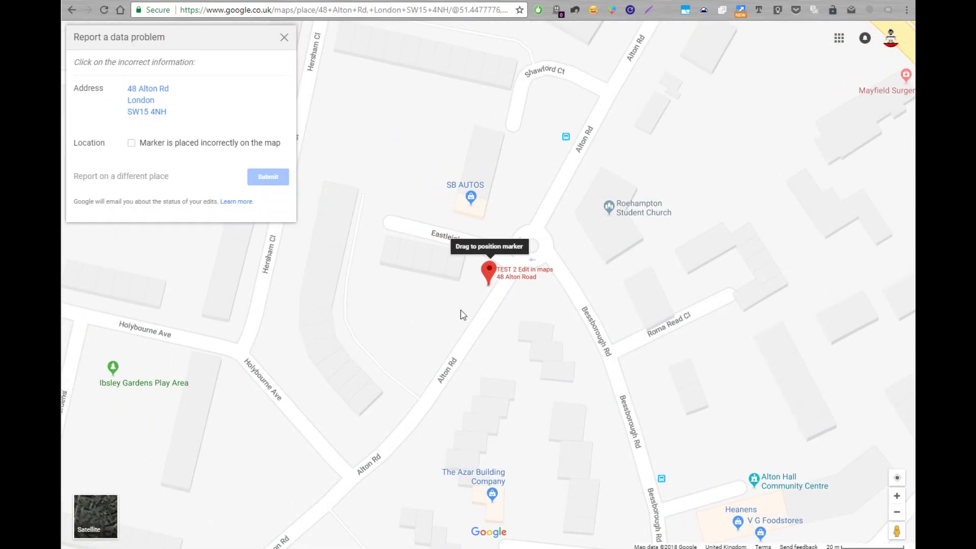
pyautogui.click(131, 144)
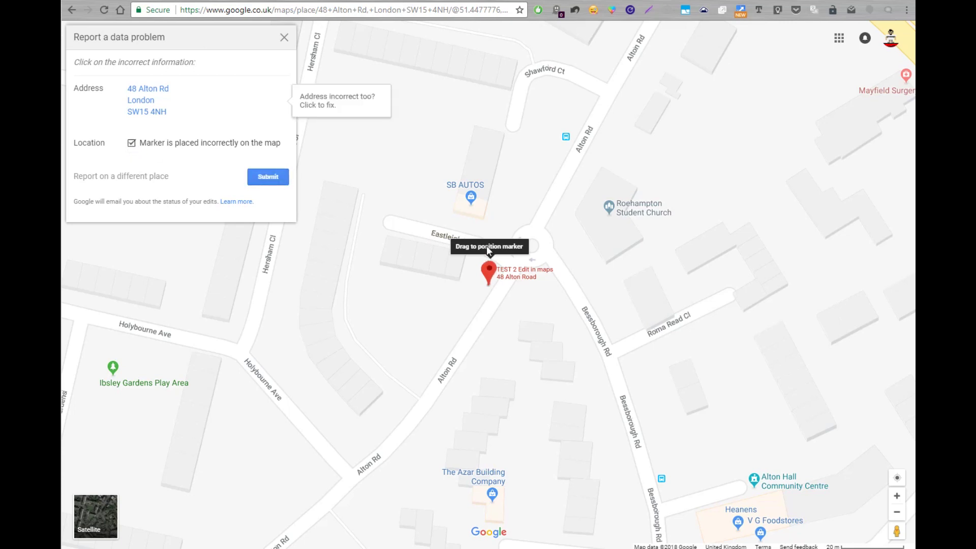
pyautogui.moveTo(487, 246)
pyautogui.mouseDown()
pyautogui.moveTo(552, 272)
pyautogui.moveTo(596, 323)
pyautogui.moveTo(605, 352)
pyautogui.moveTo(507, 254)
pyautogui.moveTo(544, 220)
pyautogui.mouseUp()
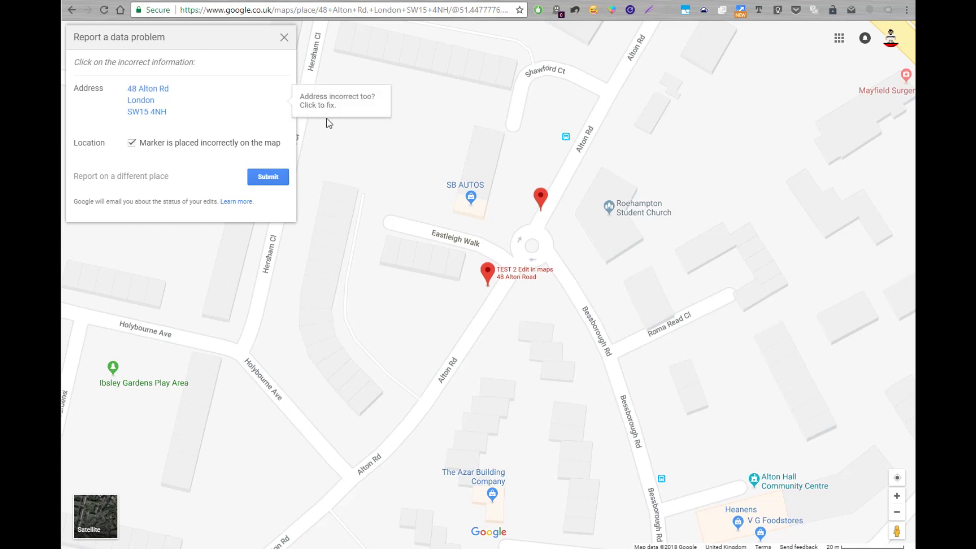
pyautogui.click(268, 178)
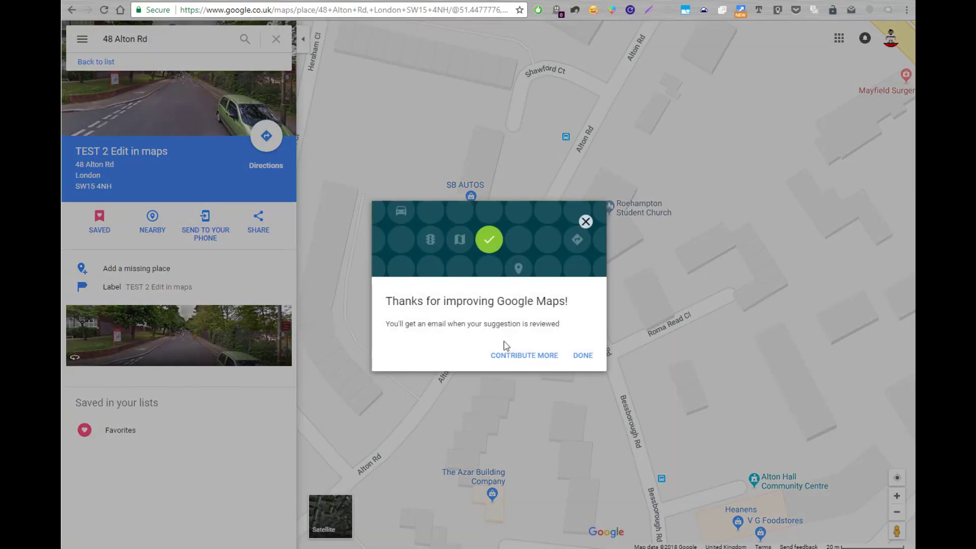
# - Dismiss the thank-you confirmation and reload the map page
pyautogui.click(584, 358)
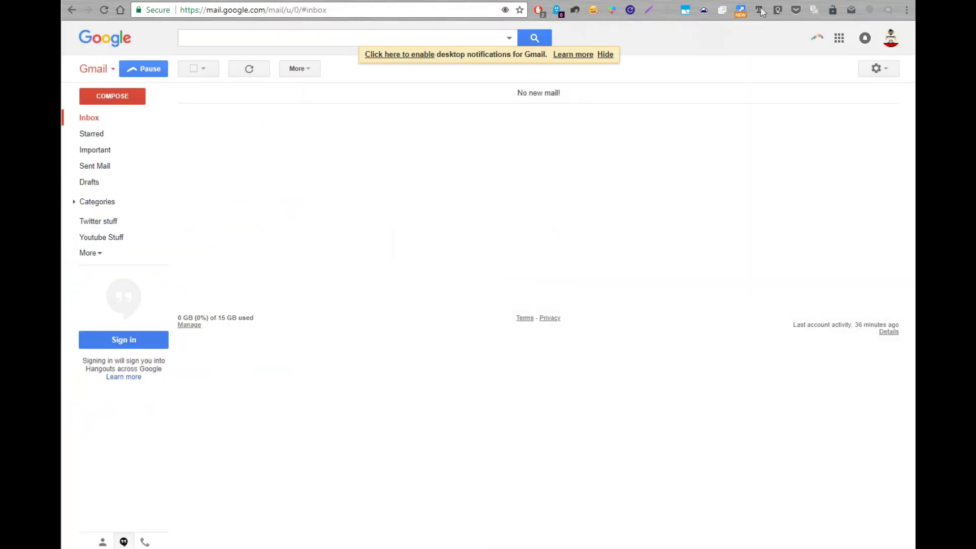
pyautogui.click(250, 73)
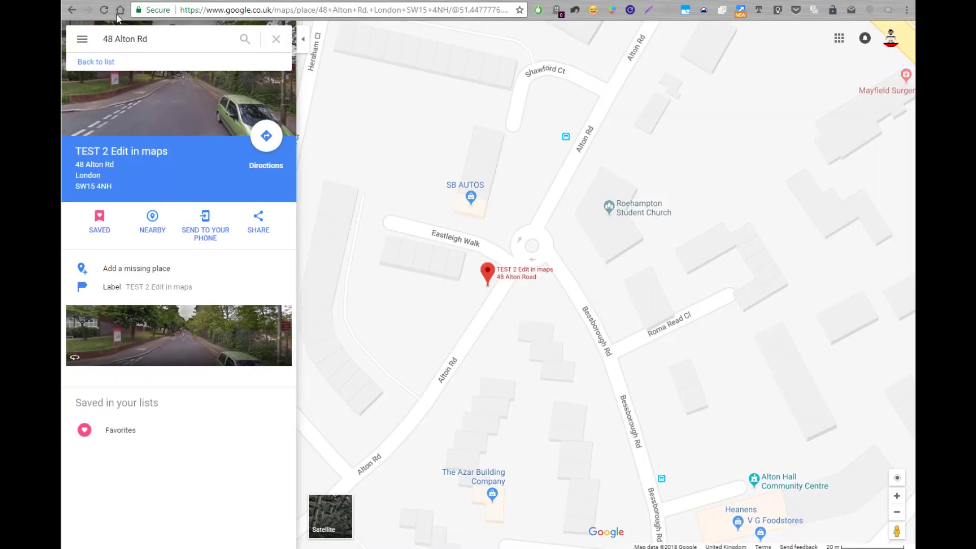
pyautogui.click(104, 10)
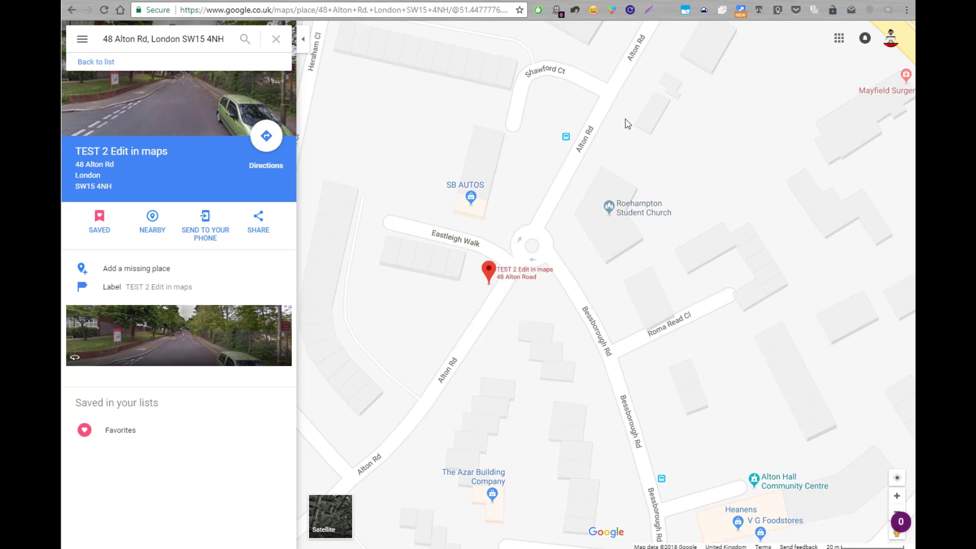
# - In Gmail, open the Published edit email from Google Maps, then reload the map
pyautogui.click(834, 3)
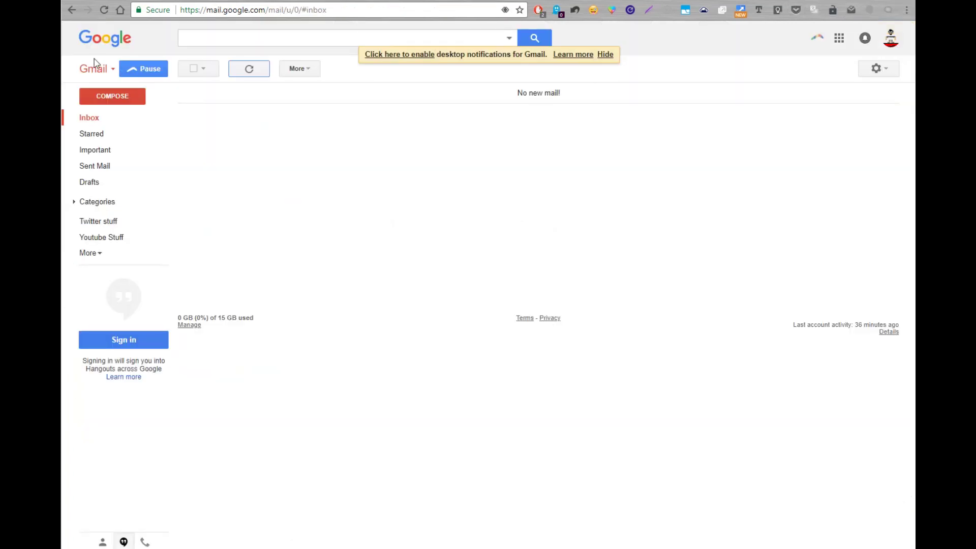
pyautogui.click(104, 10)
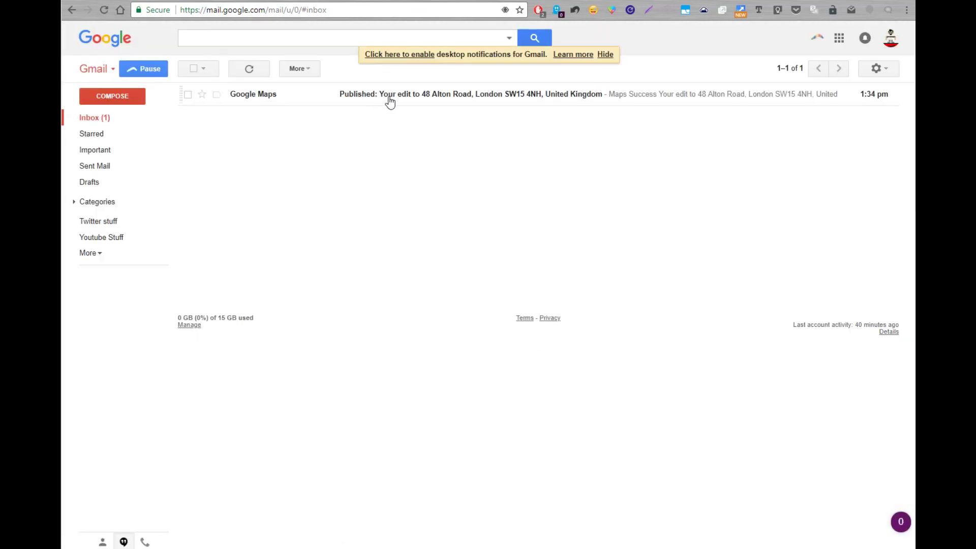
pyautogui.click(386, 101)
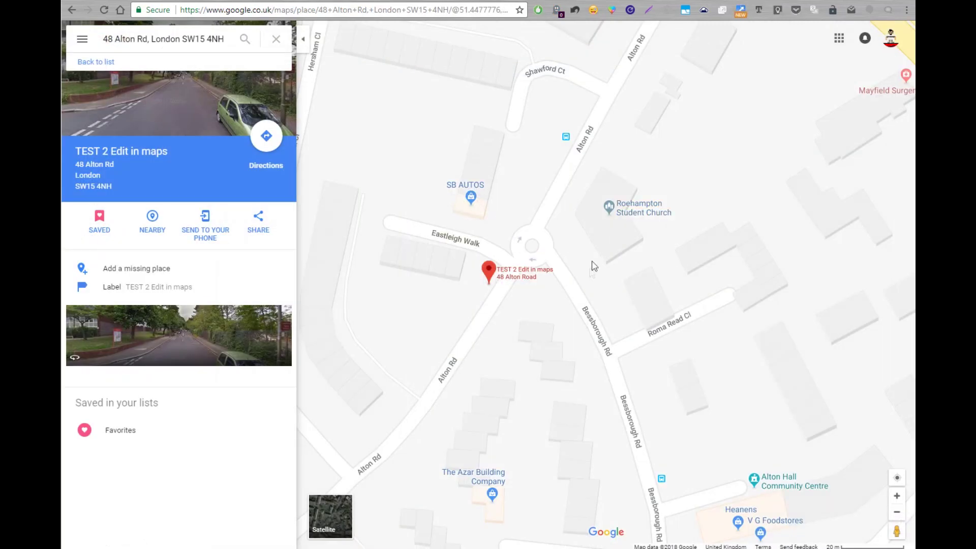
pyautogui.click(105, 11)
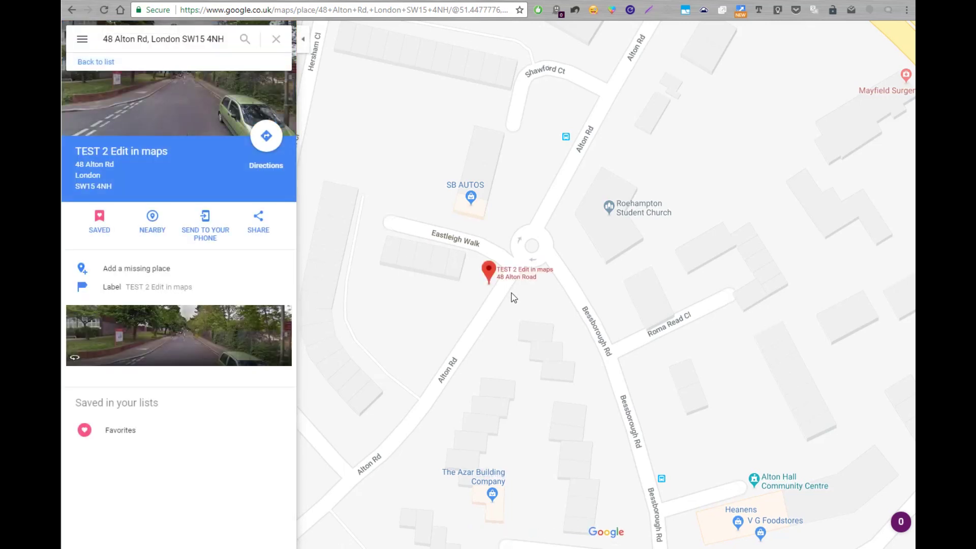
# - Open the saved Dilton Gardens place from Favorites, pan around its pin, and reload the page
pyautogui.moveTo(115, 403); pyautogui.dragTo(114, 428)
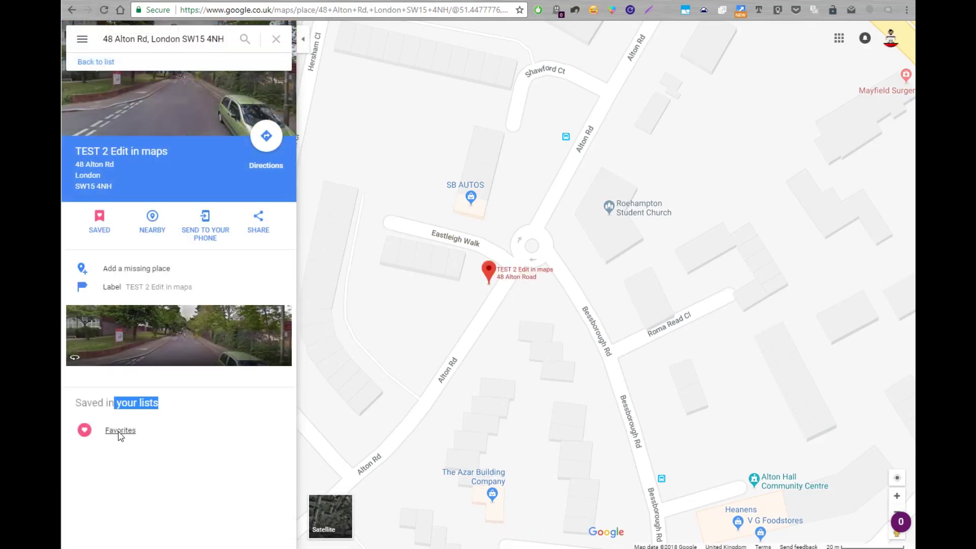
pyautogui.click(120, 434)
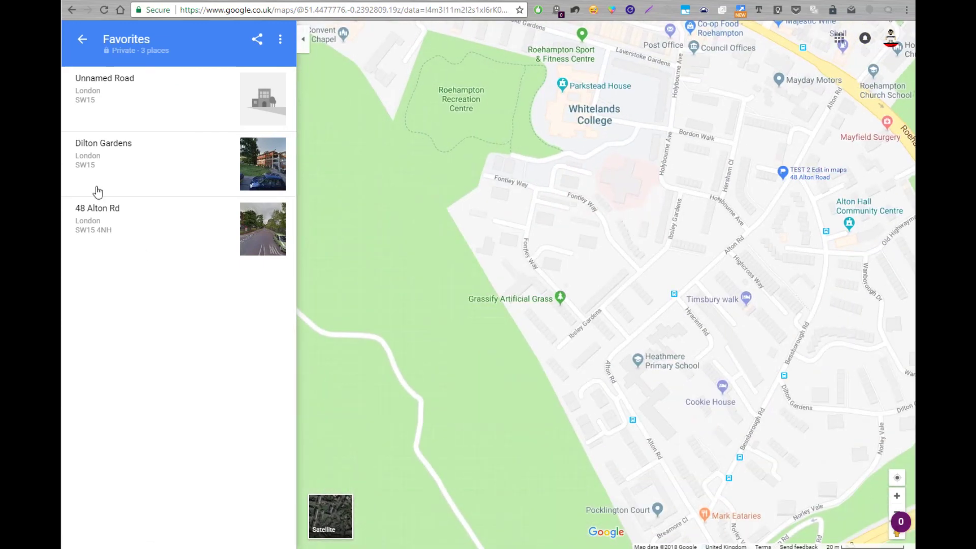
pyautogui.click(109, 161)
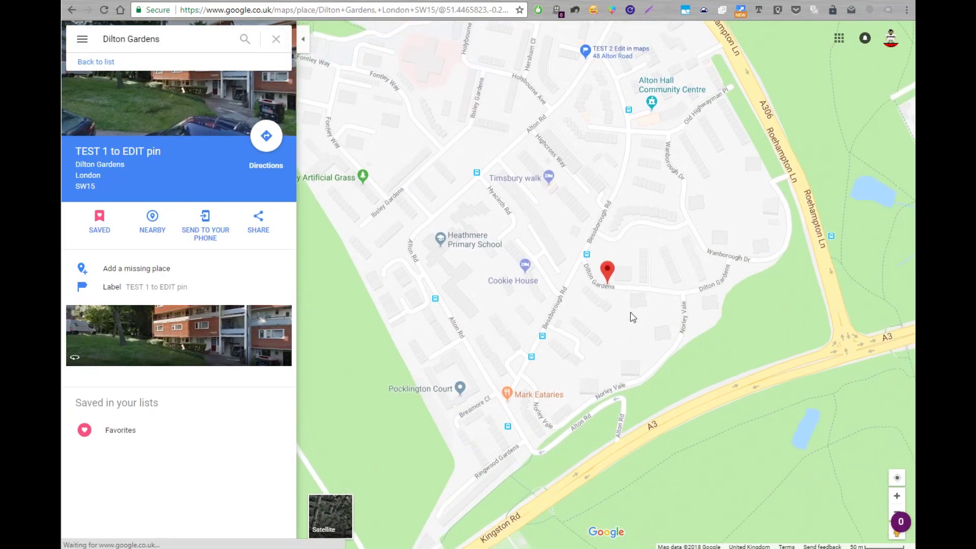
pyautogui.moveTo(564, 230); pyautogui.dragTo(500, 294)
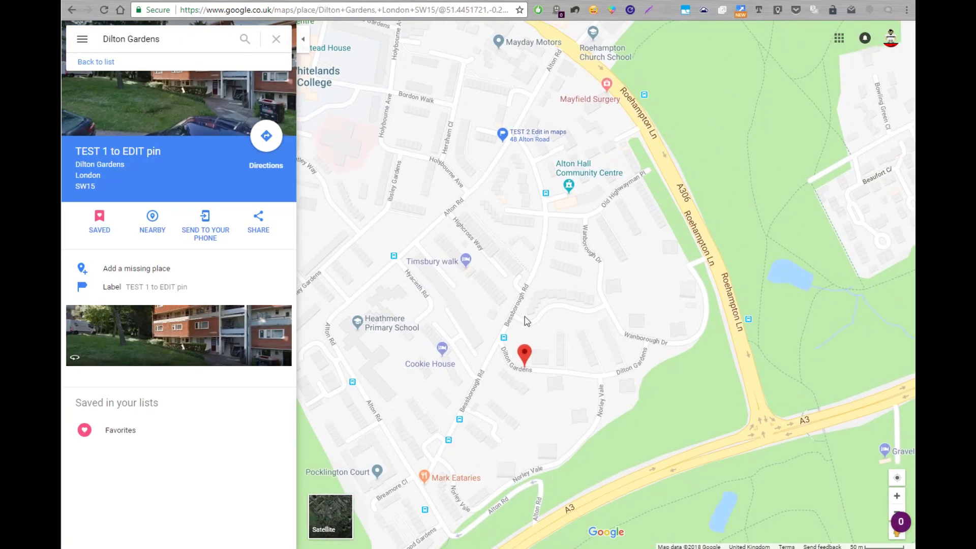
pyautogui.click(104, 10)
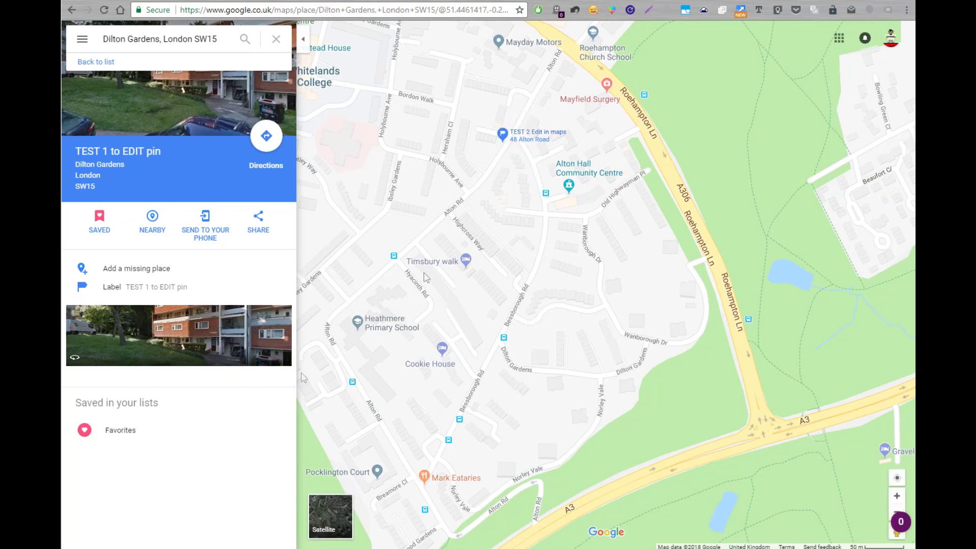
pyautogui.scroll(2, 511, 142)
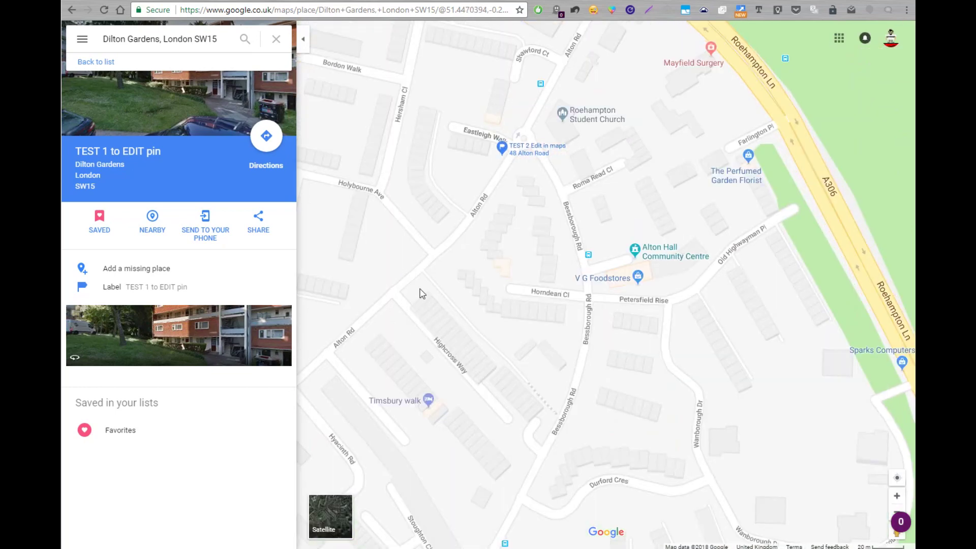
pyautogui.click(115, 432)
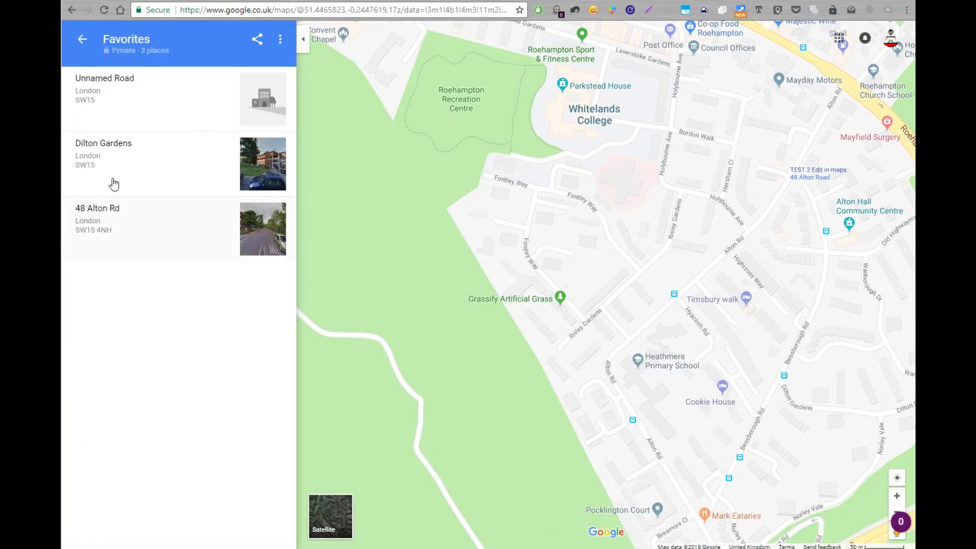
pyautogui.click(110, 230)
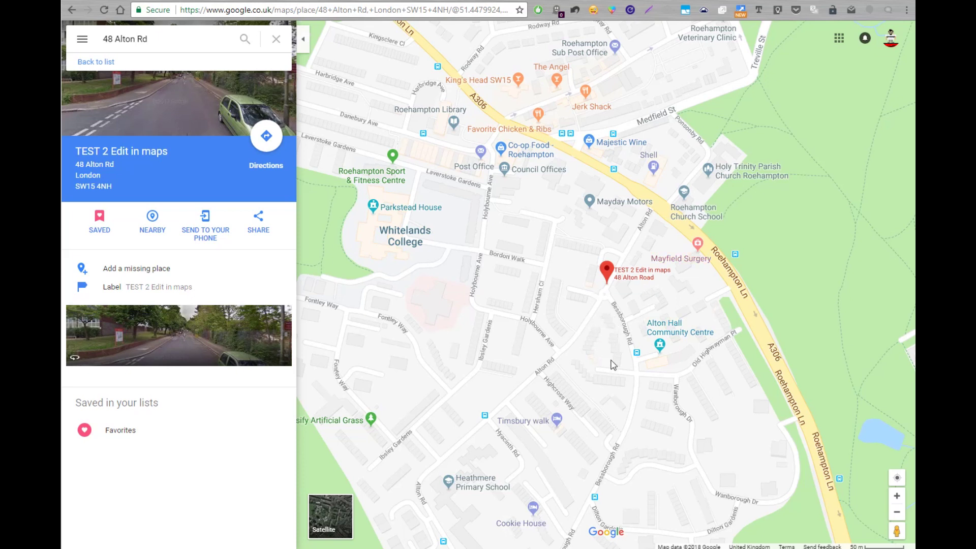
pyautogui.click(908, 12)
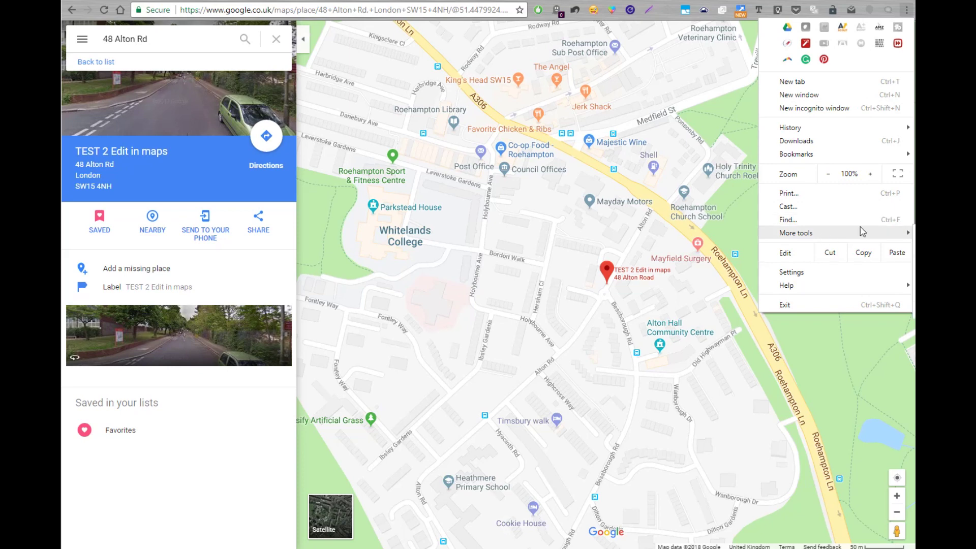
pyautogui.hotkey('ctrl', 'shift', 'Delete')
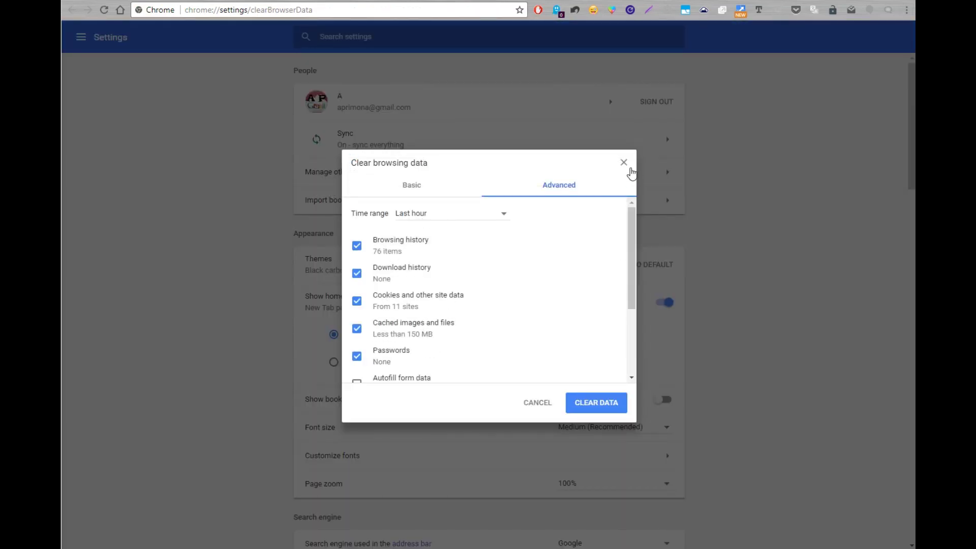
pyautogui.click(624, 163)
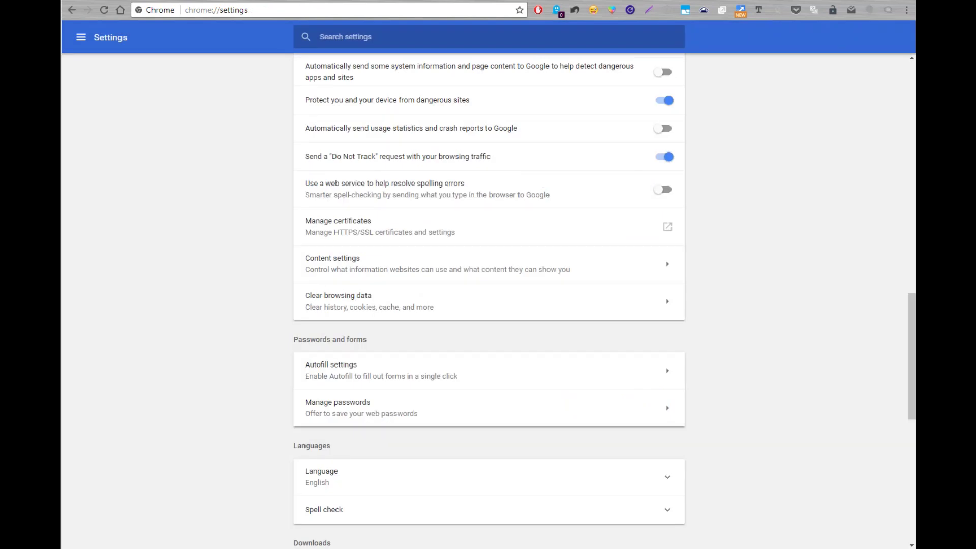
pyautogui.hotkey('ctrl', 'w')
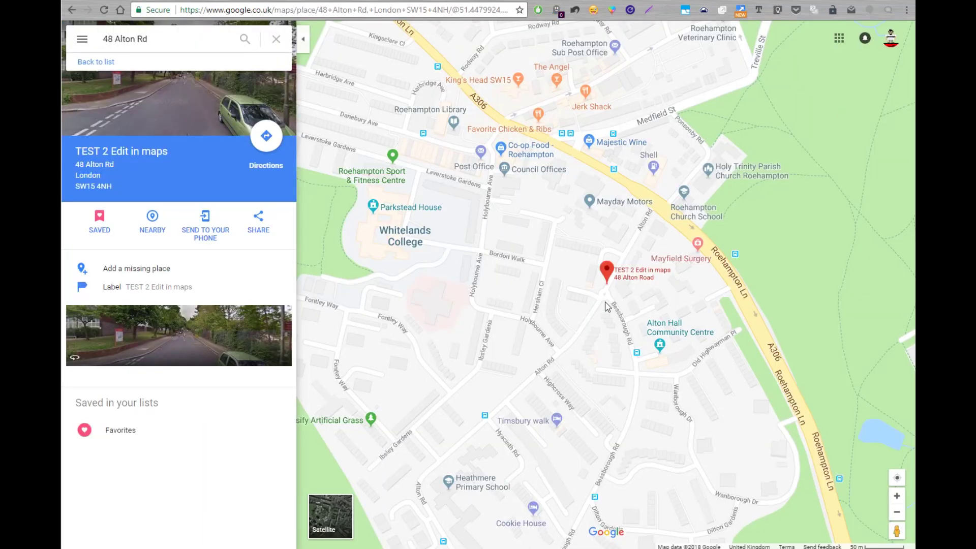
pyautogui.scroll(2, 607, 302)
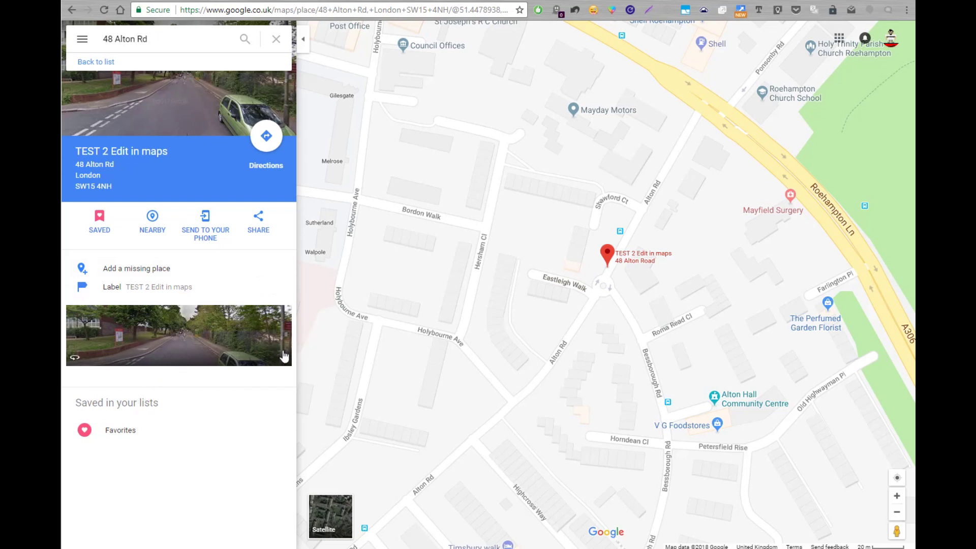
pyautogui.click(278, 287)
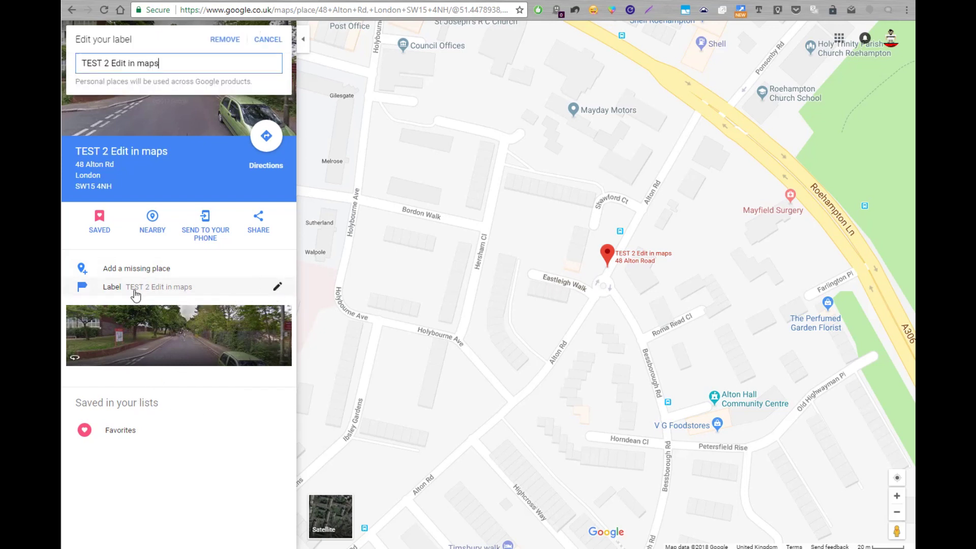
pyautogui.tripleClick(106, 65)
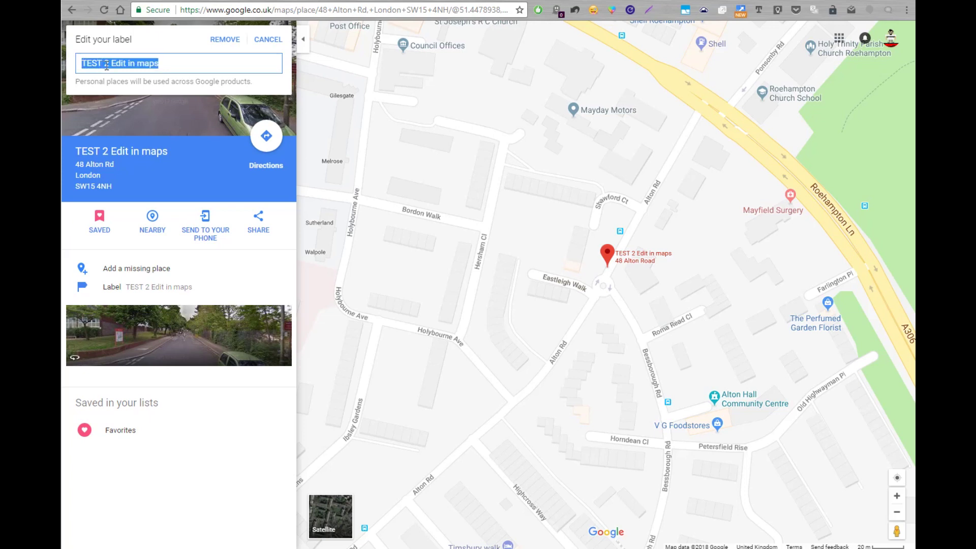
pyautogui.write('3333333333333333')
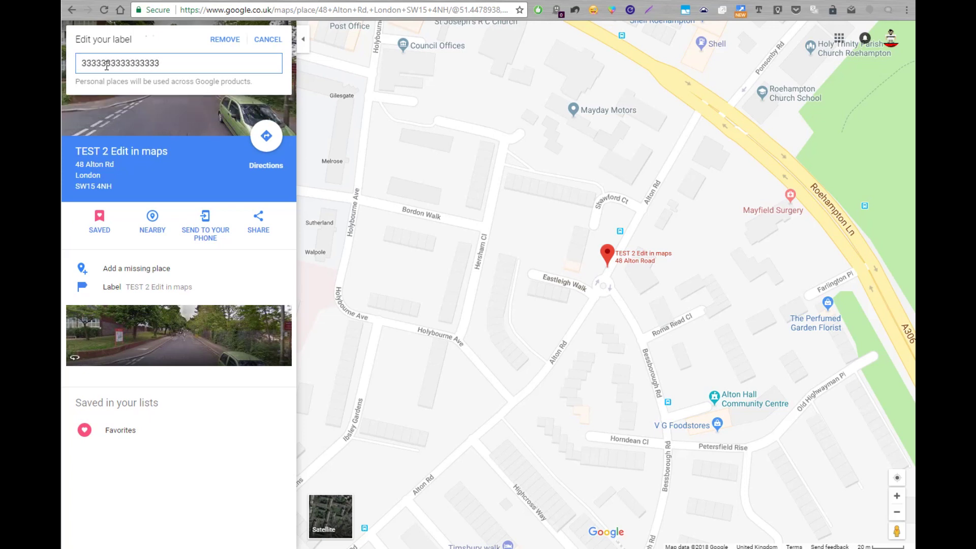
pyautogui.press('Return')
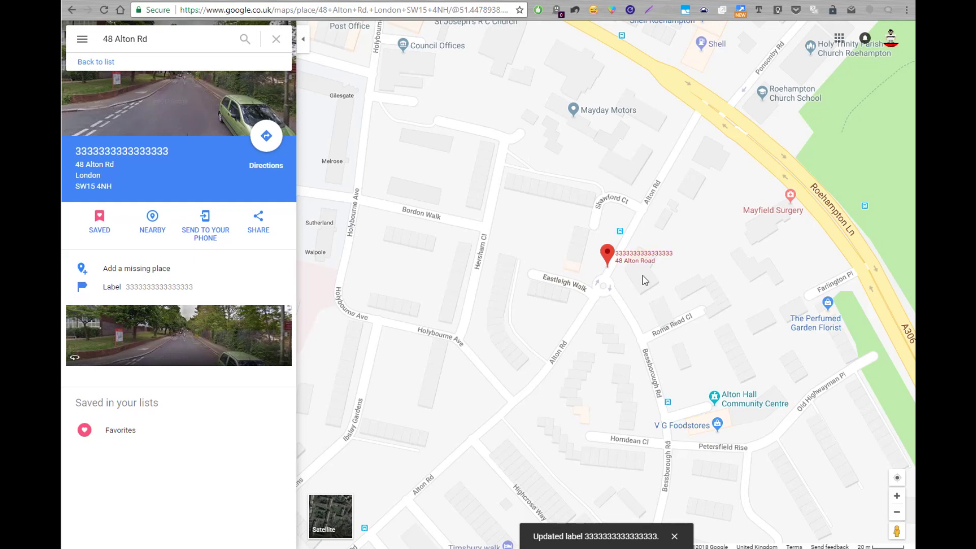
pyautogui.click(125, 431)
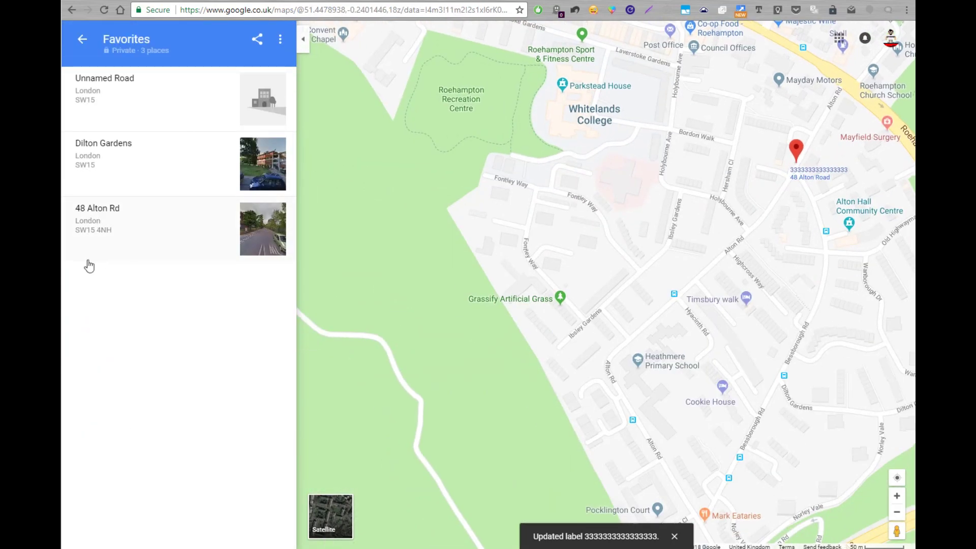
pyautogui.click(126, 236)
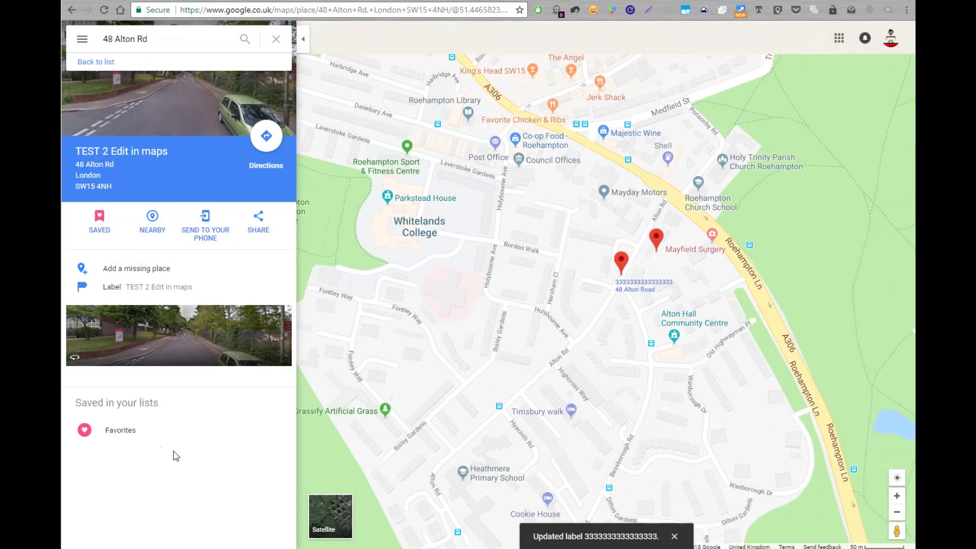